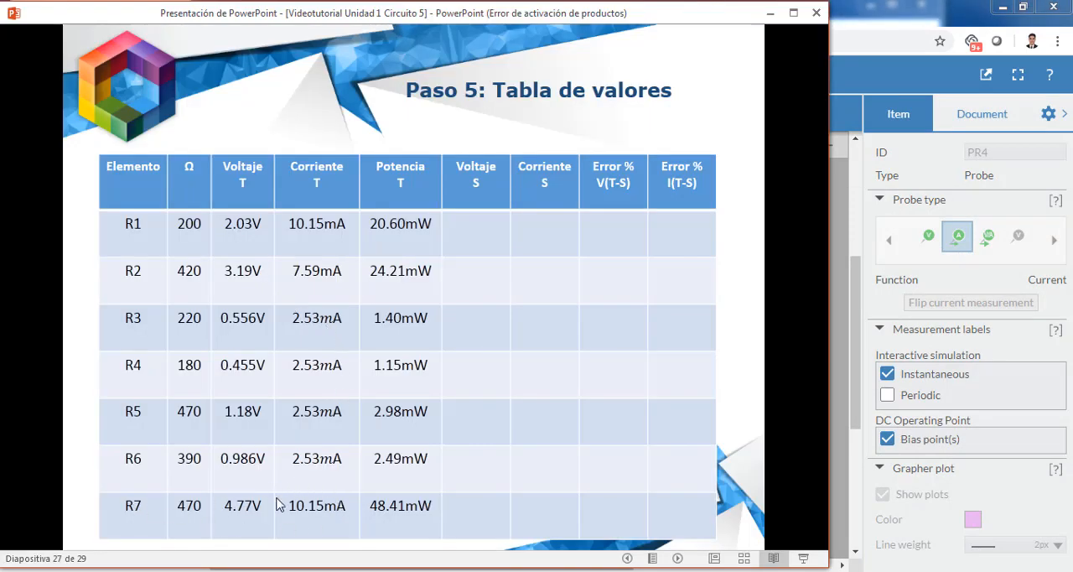
- Switch to Multisim, stop the simulation and delete the four current probes PR1 to PR4 from the circuit
key(alt+Tab)
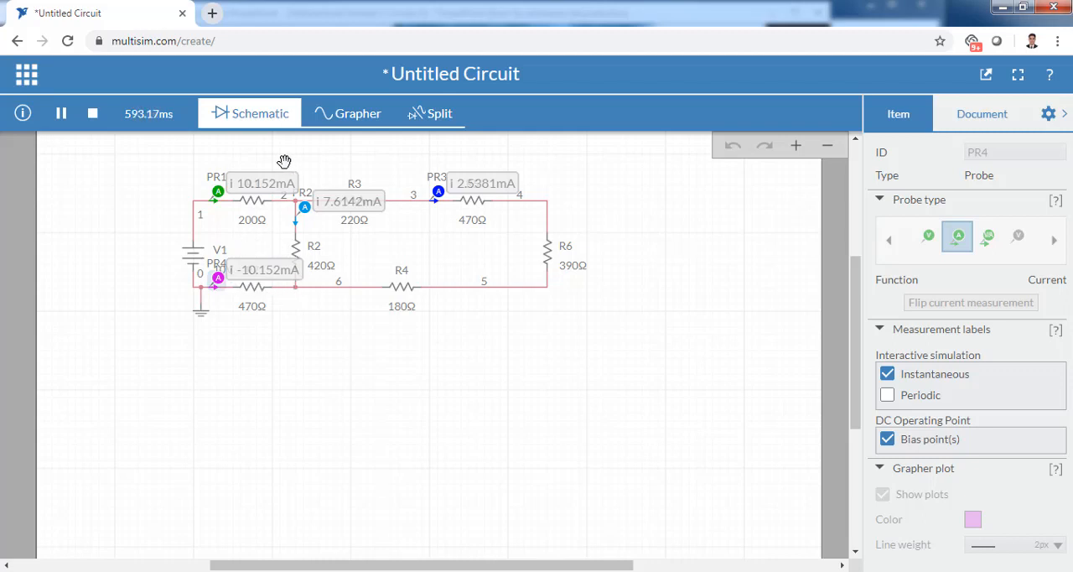
click(93, 115)
click(218, 193)
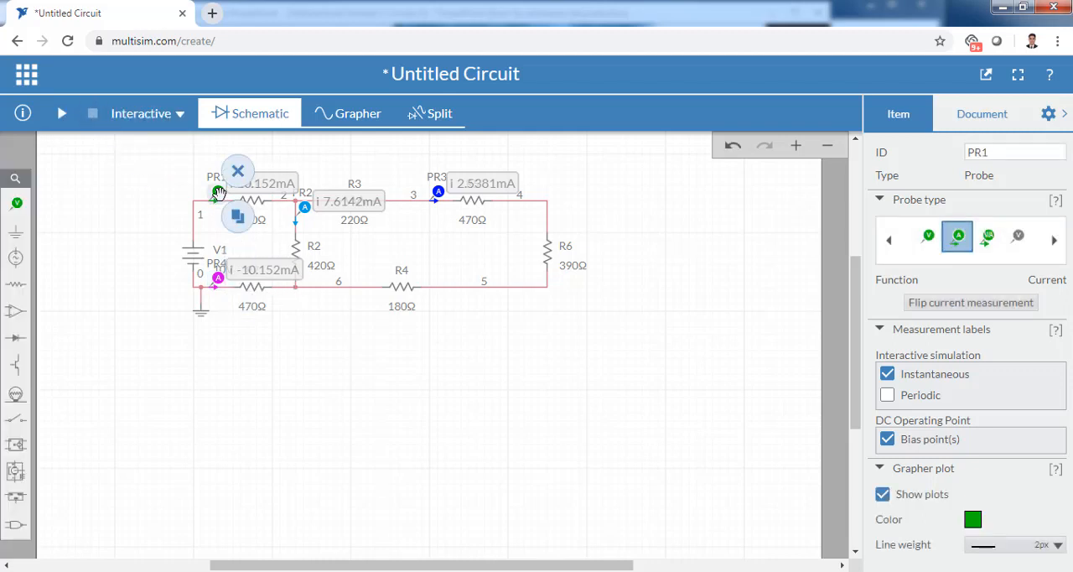
click(222, 202)
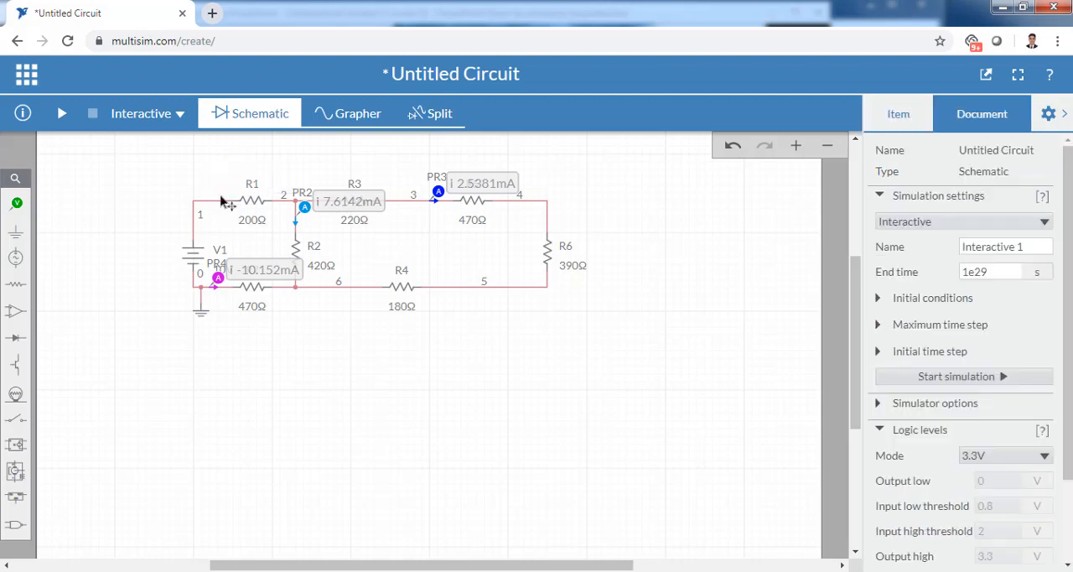
click(312, 209)
click(324, 186)
click(441, 189)
key(Delete)
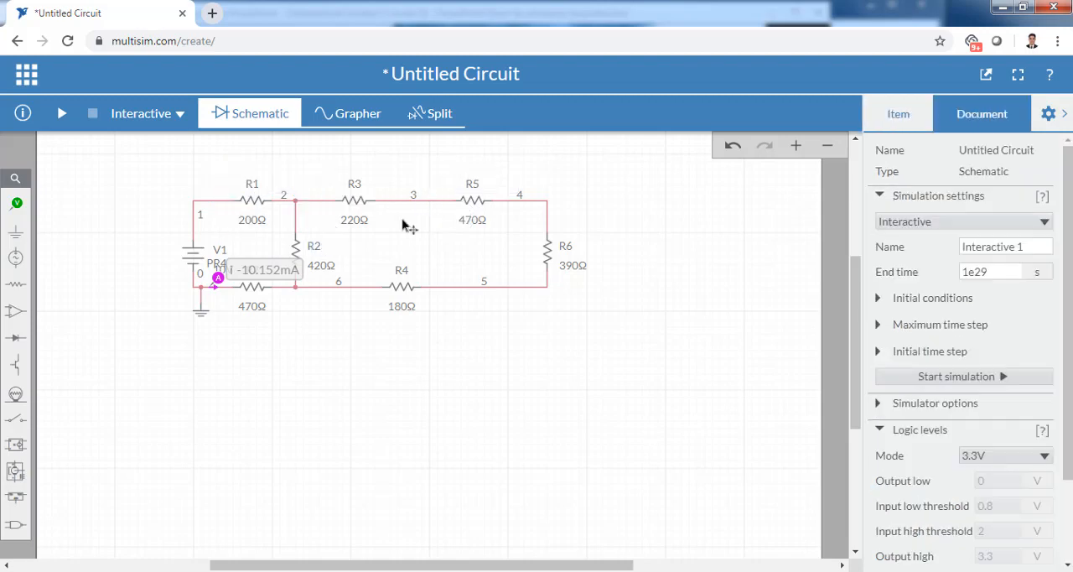
click(219, 275)
key(Delete)
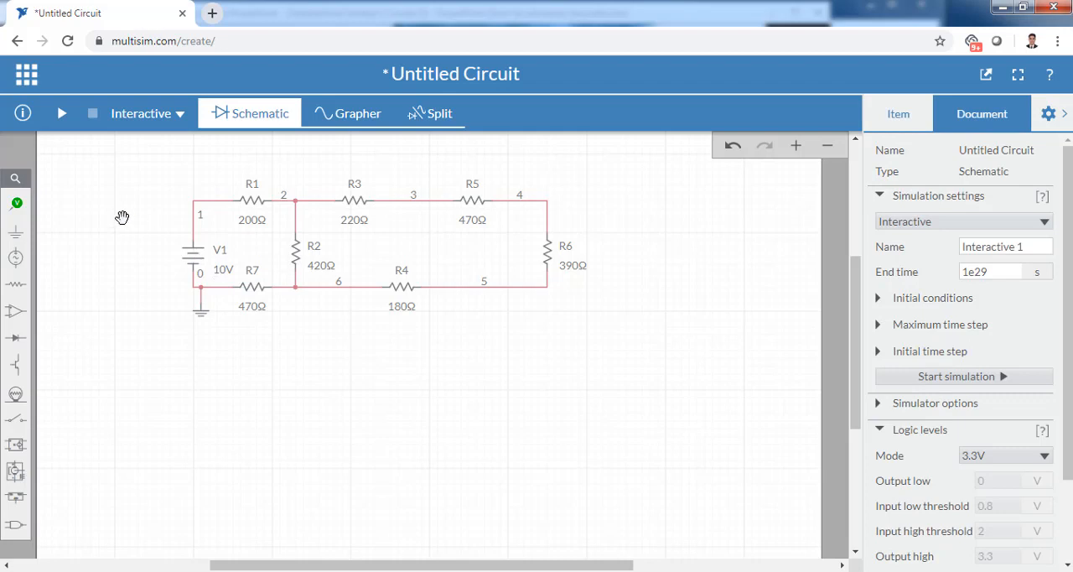
- Place a voltage probe on node 1 before R1 and its reference probe on node 2 after R1
click(20, 212)
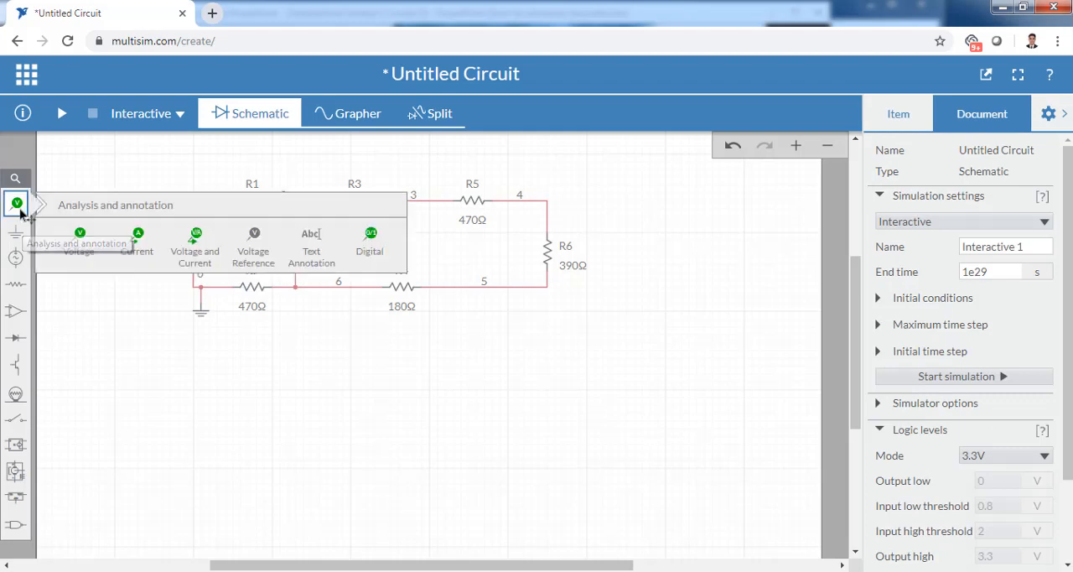
click(80, 239)
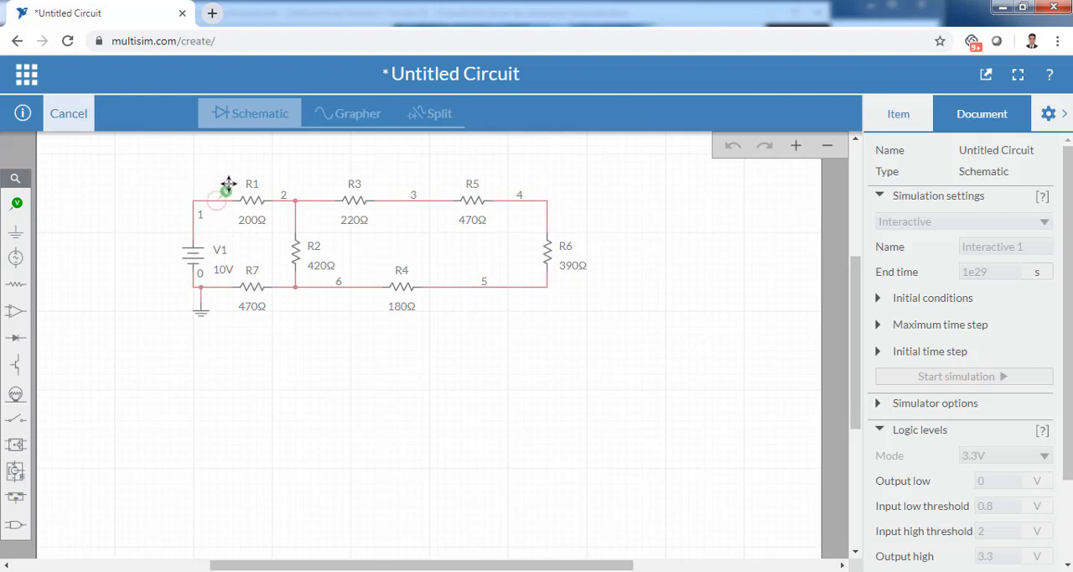
click(227, 189)
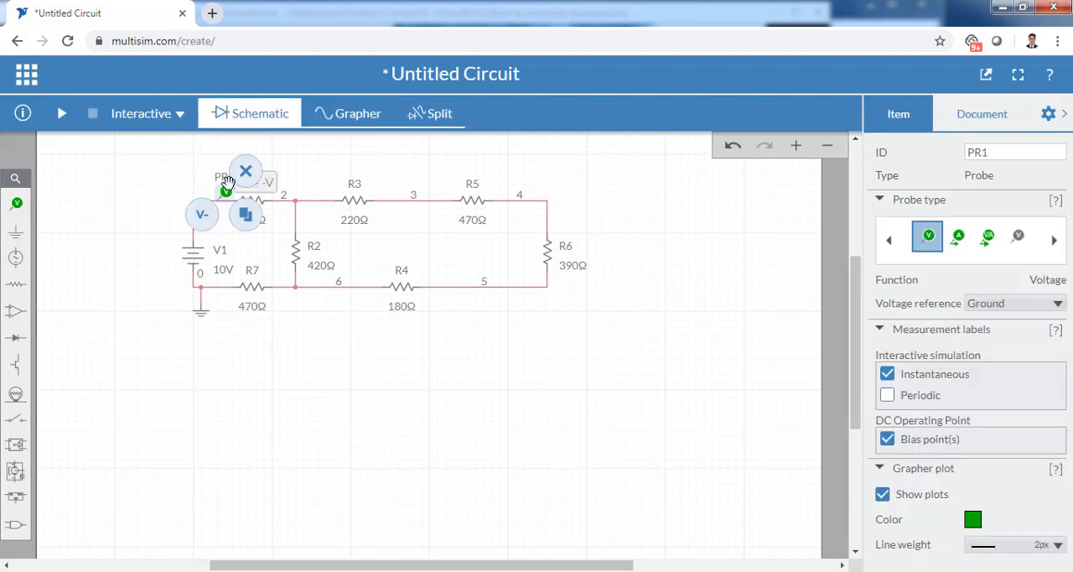
click(202, 217)
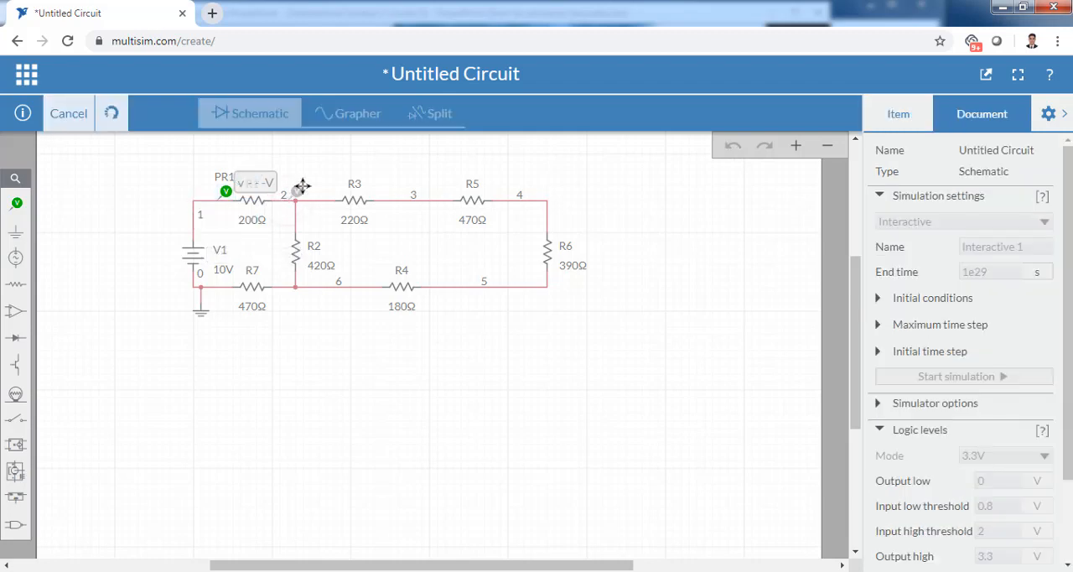
click(299, 189)
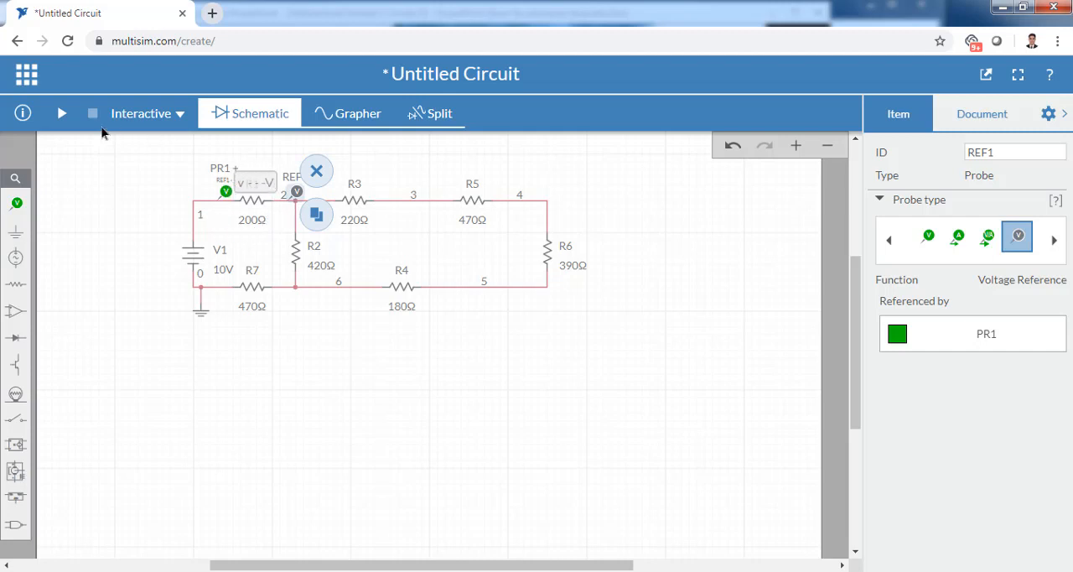
- Run the simulation and compare R1's voltage with its theoretical value in the PowerPoint table, returning to Multisim
click(61, 114)
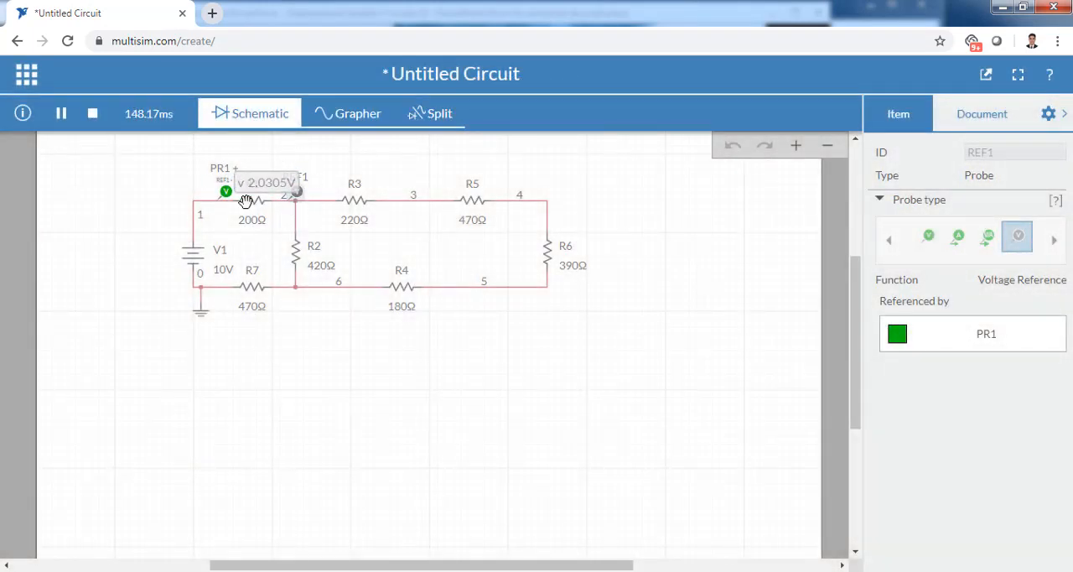
key(alt+Tab)
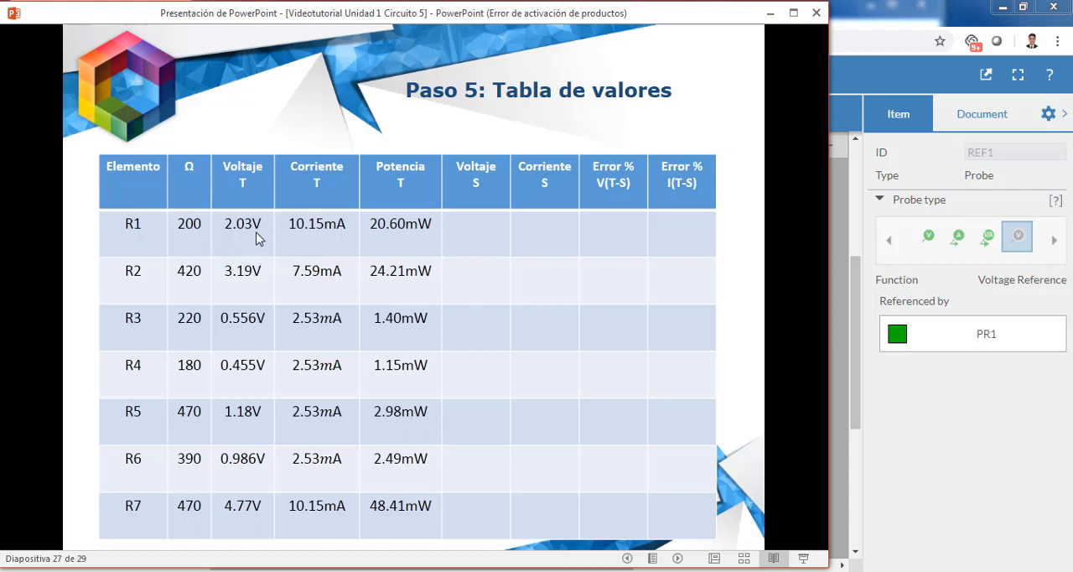
key(alt+Tab)
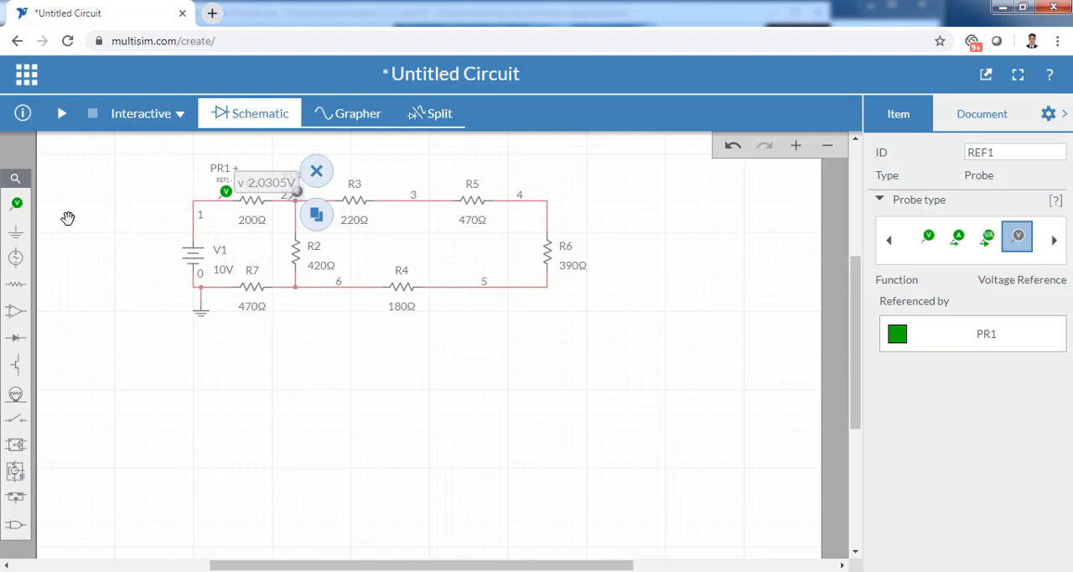
- Place a voltage probe on node 4 above R6 and its reference probe on node 5 below R6
click(15, 202)
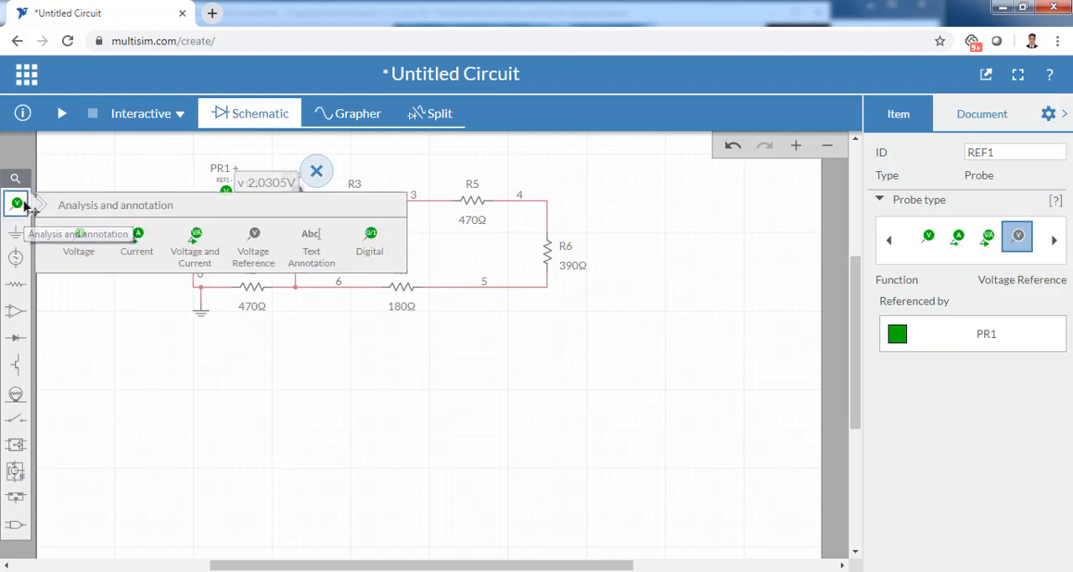
click(78, 243)
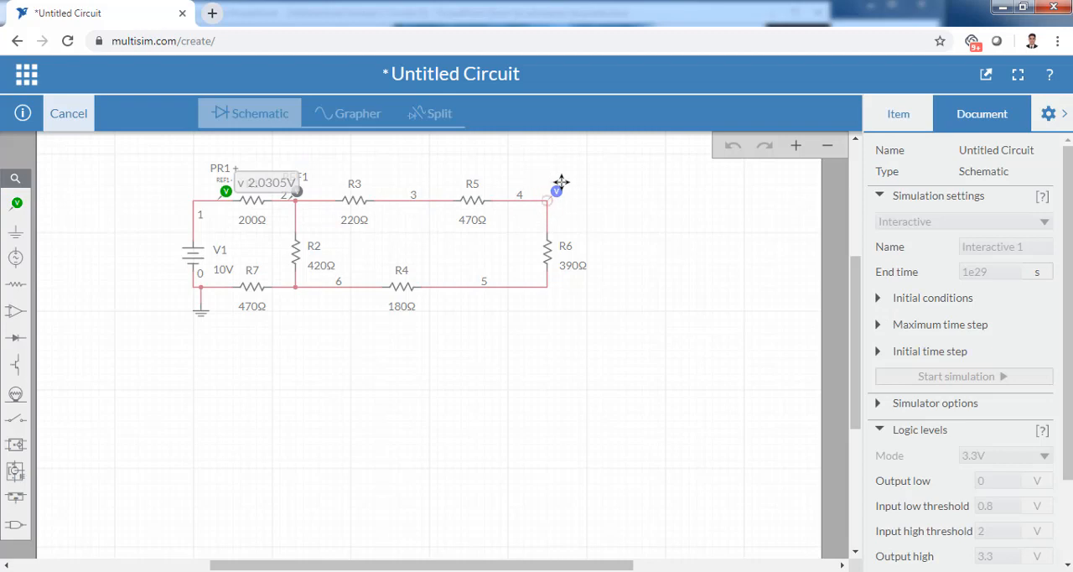
click(560, 181)
click(527, 215)
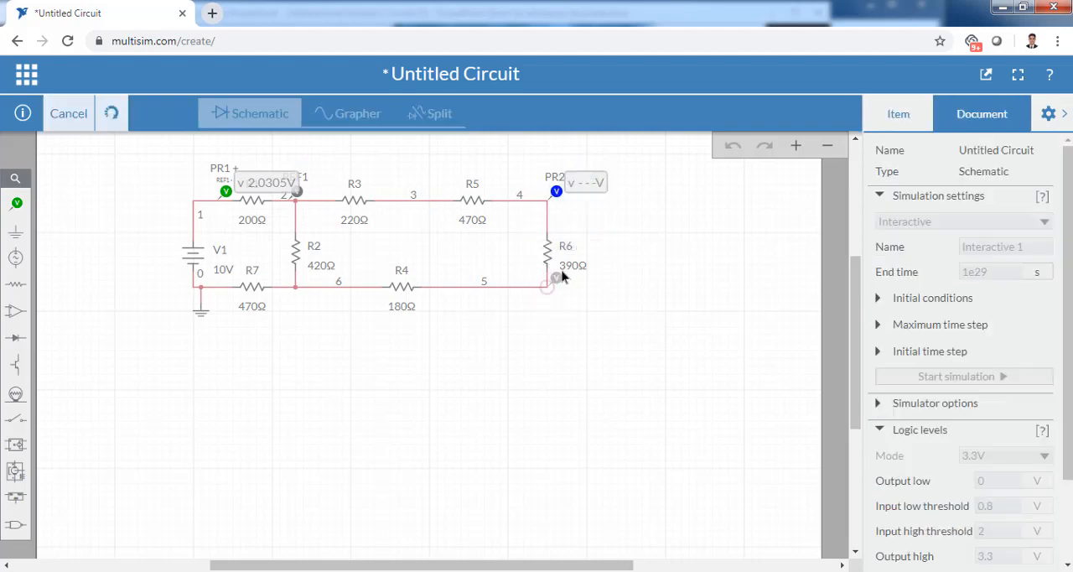
click(556, 278)
- Run the simulation and compare R6's voltage with its theoretical value in the PowerPoint table, returning to Multisim
click(64, 116)
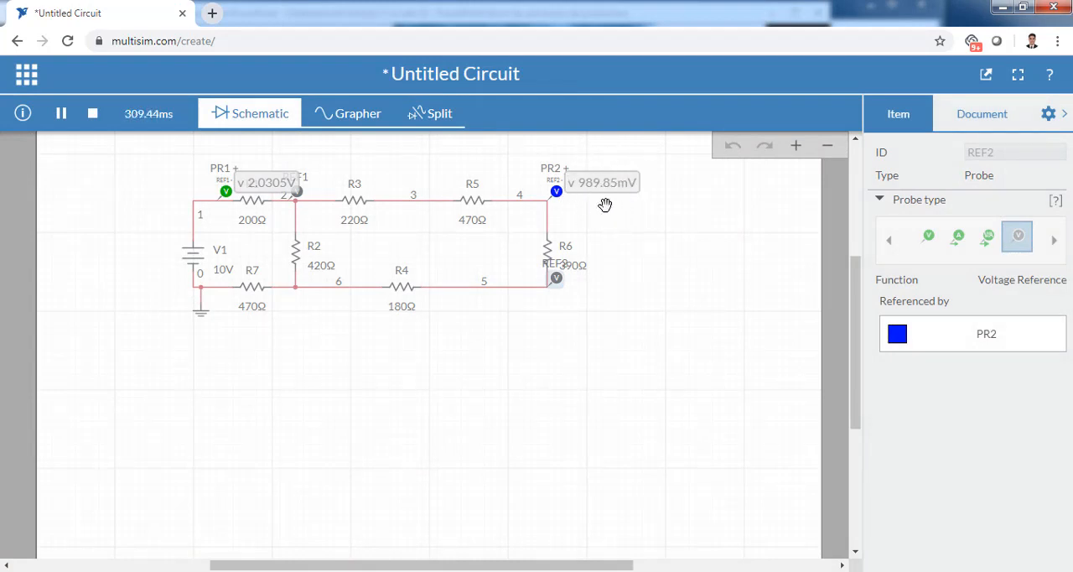
click(502, 571)
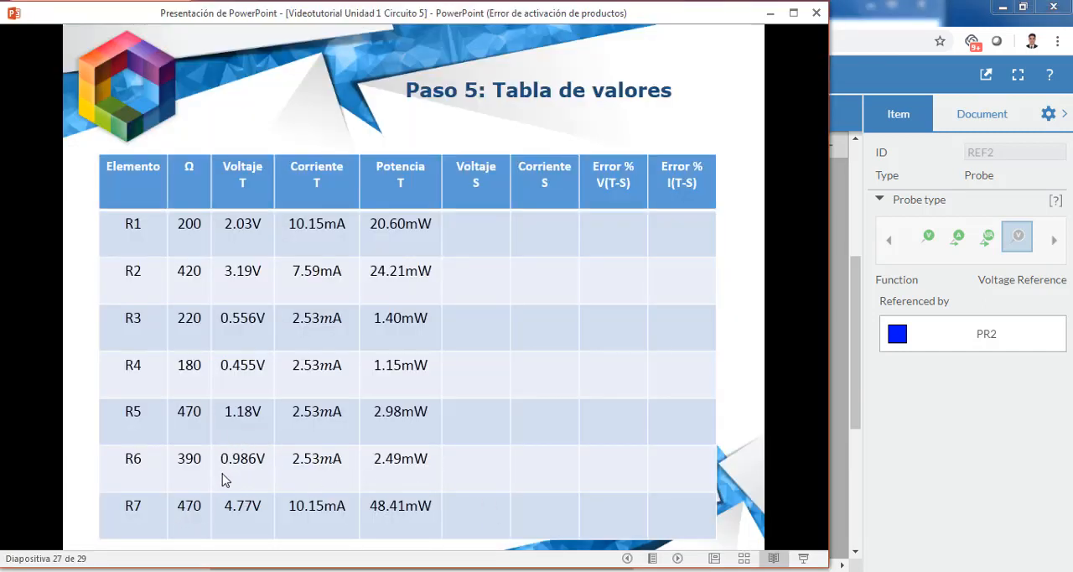
key(alt+Tab)
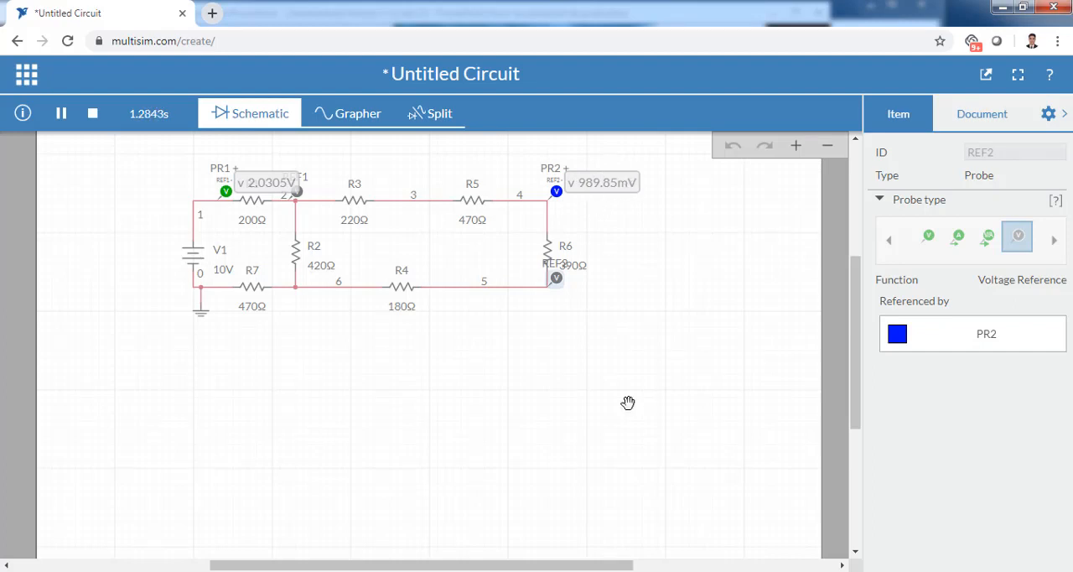
- Convert R6's voltage reading to volts in the Casio calculator emulator by evaluating 989.85×10^-3, then return to the circuit
click(582, 571)
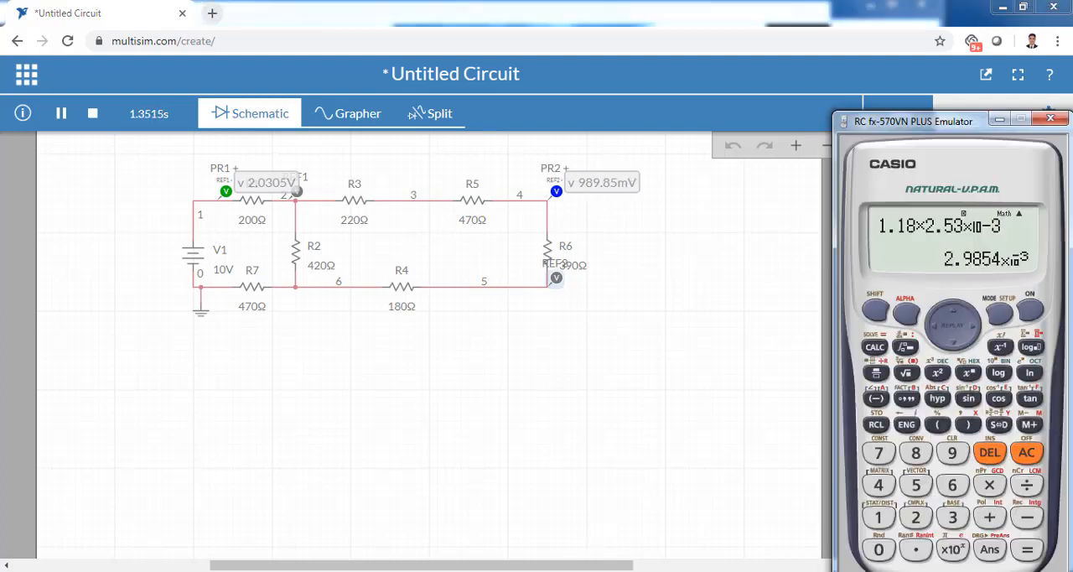
click(1026, 453)
click(952, 452)
click(915, 453)
click(952, 452)
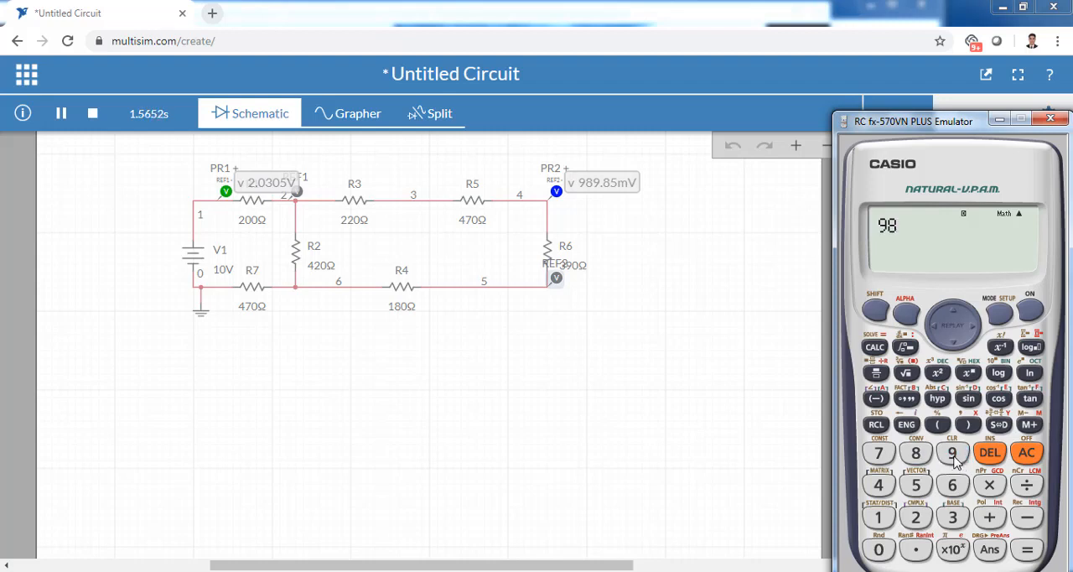
click(916, 549)
click(915, 453)
click(916, 484)
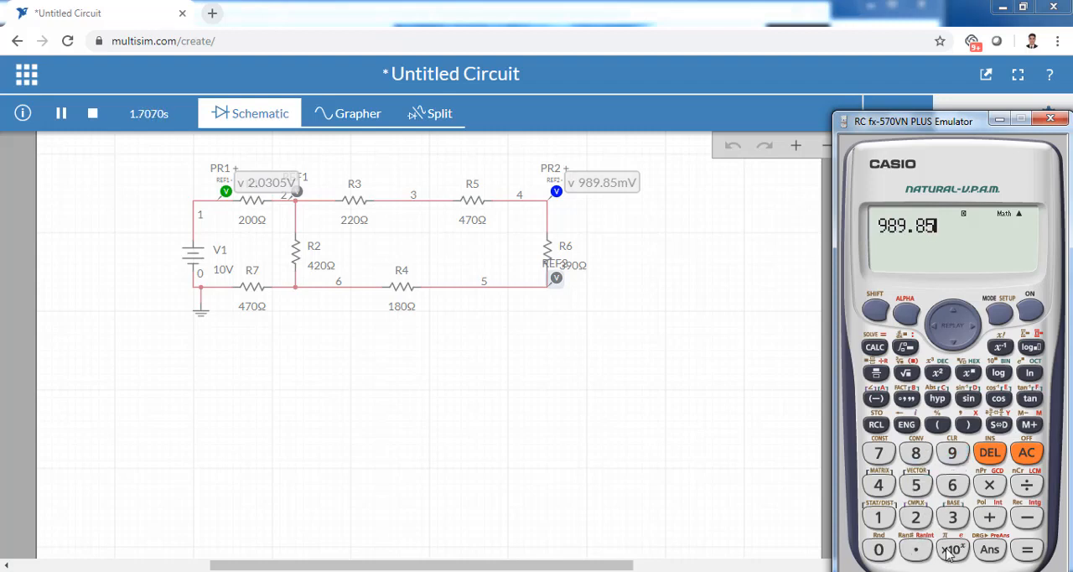
click(989, 485)
click(1026, 518)
click(952, 518)
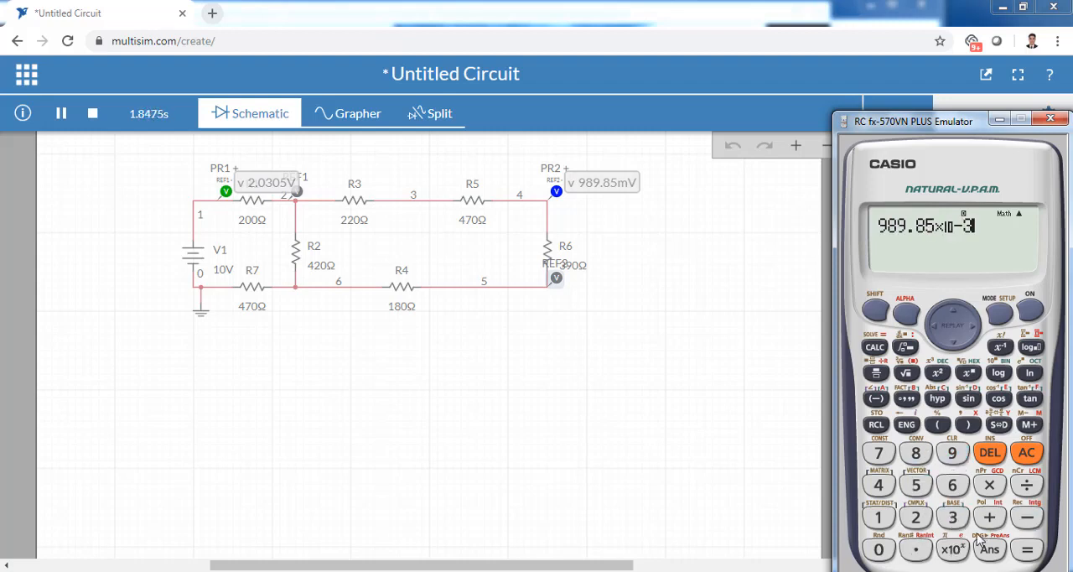
click(1034, 557)
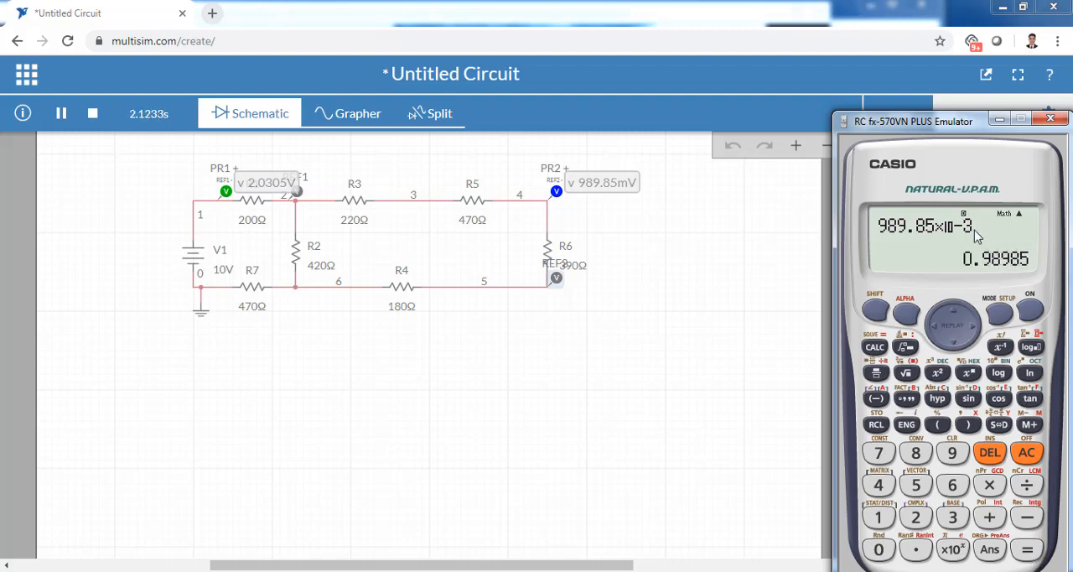
click(662, 327)
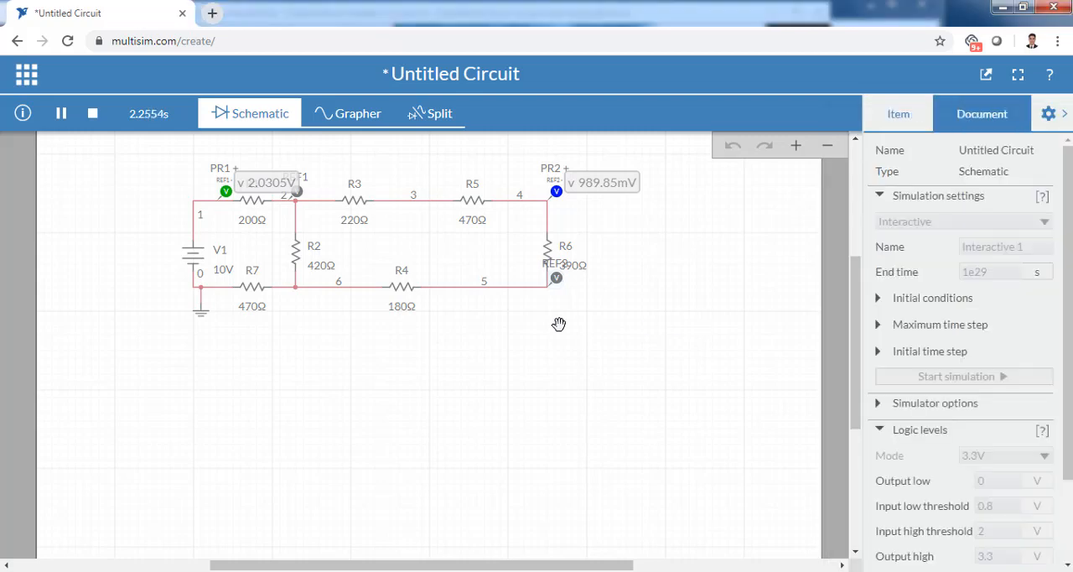
- Stop the simulation and place a voltage probe on node 6 beside R4 with its reference probe on node 5
click(92, 114)
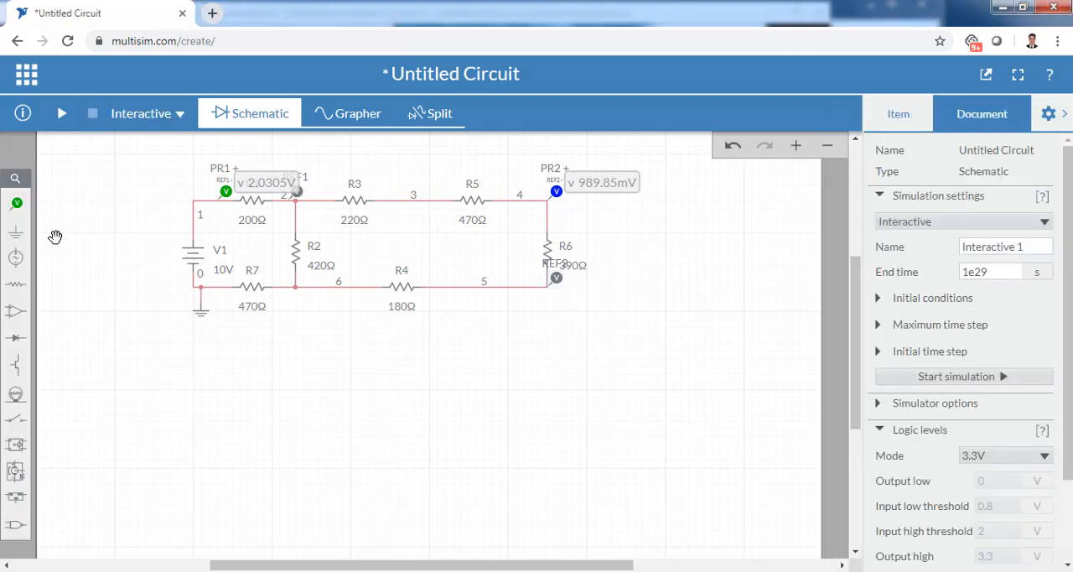
click(16, 203)
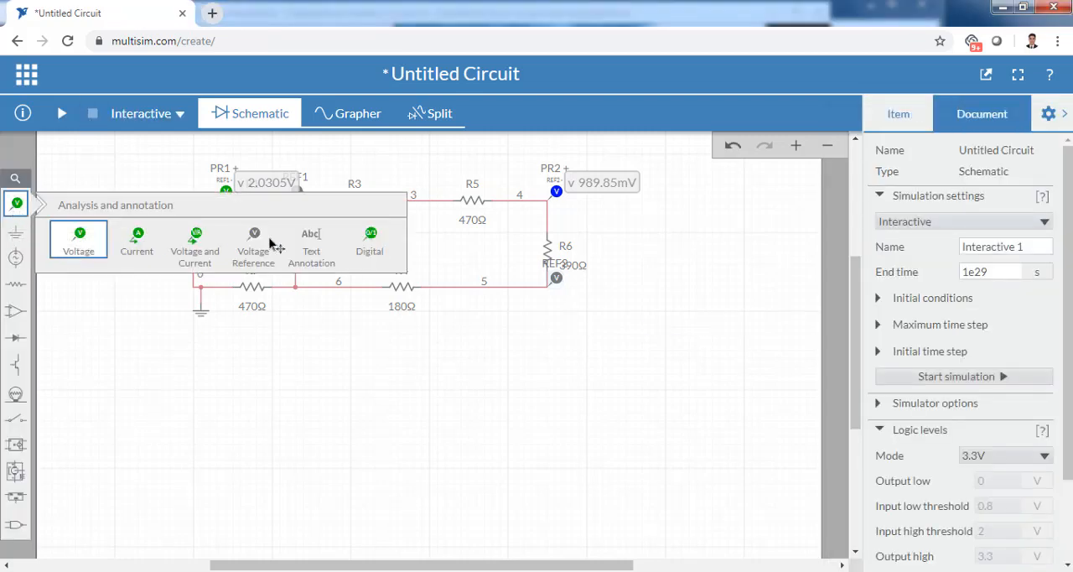
click(271, 243)
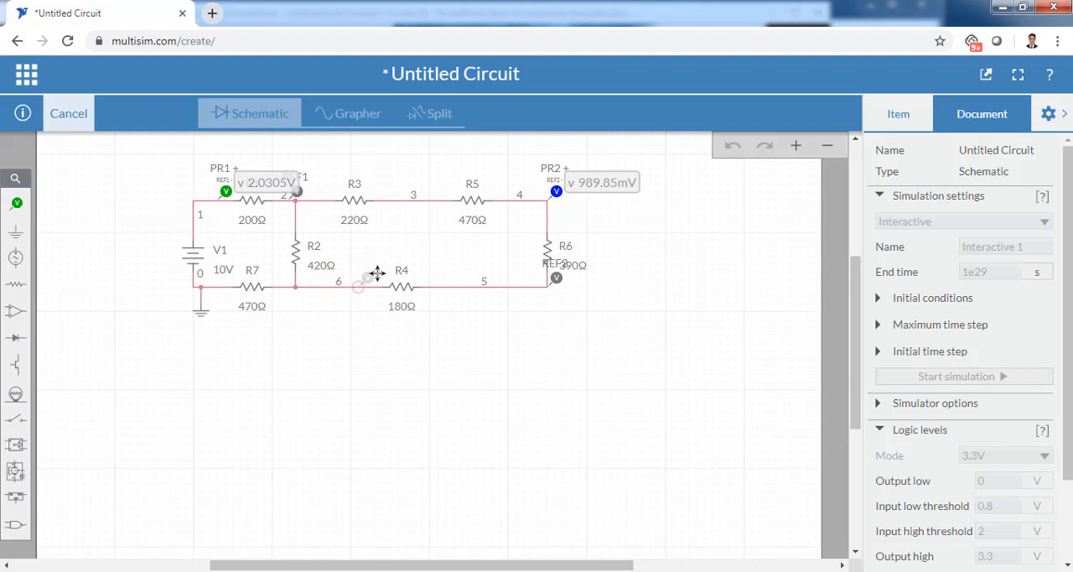
click(378, 272)
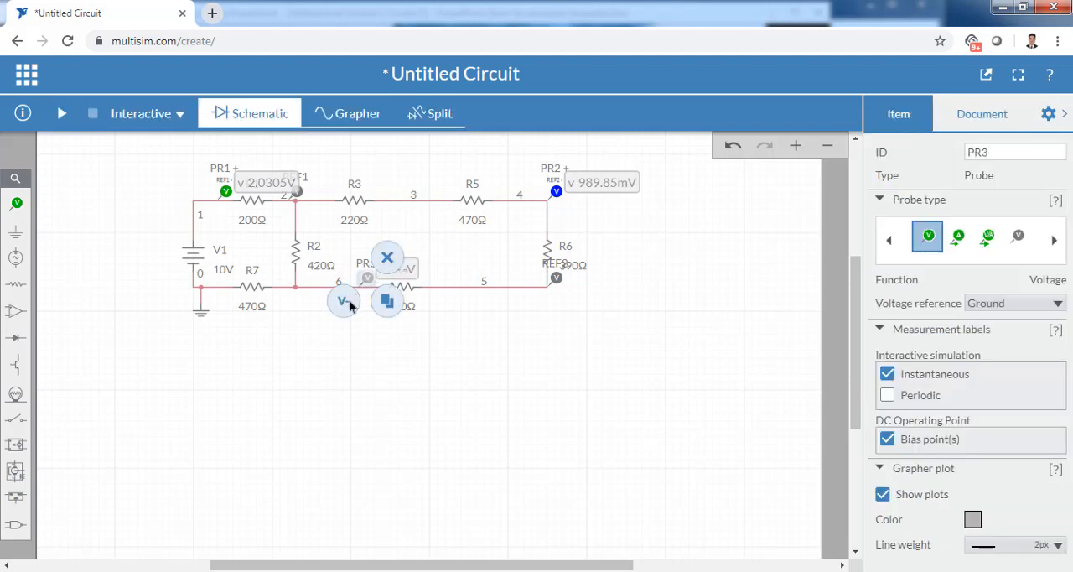
click(351, 307)
click(455, 274)
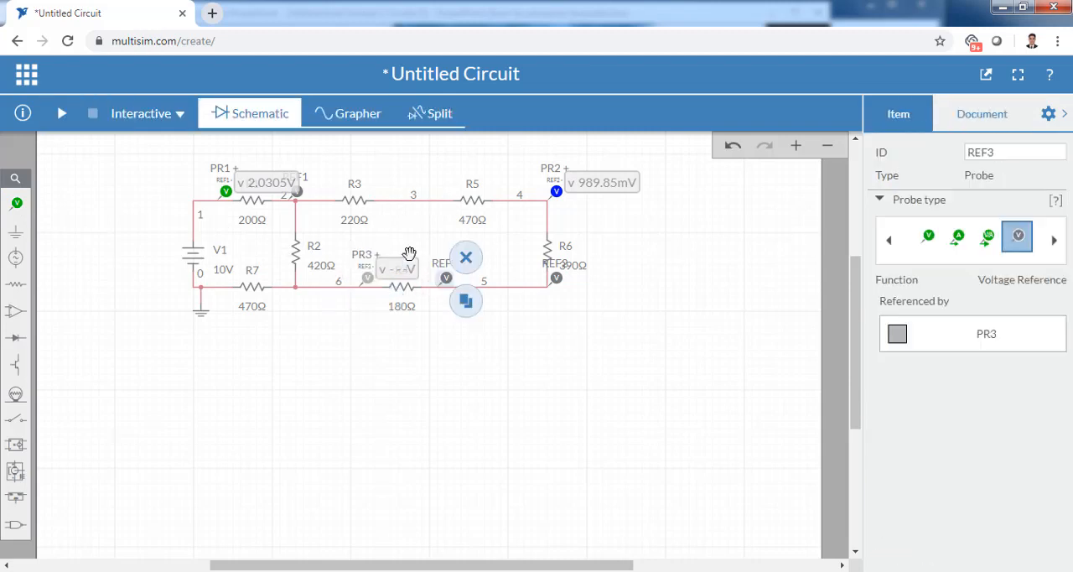
- Run the simulation, compare R4's voltage with the PowerPoint table, and stop the simulation back in Multisim
click(60, 114)
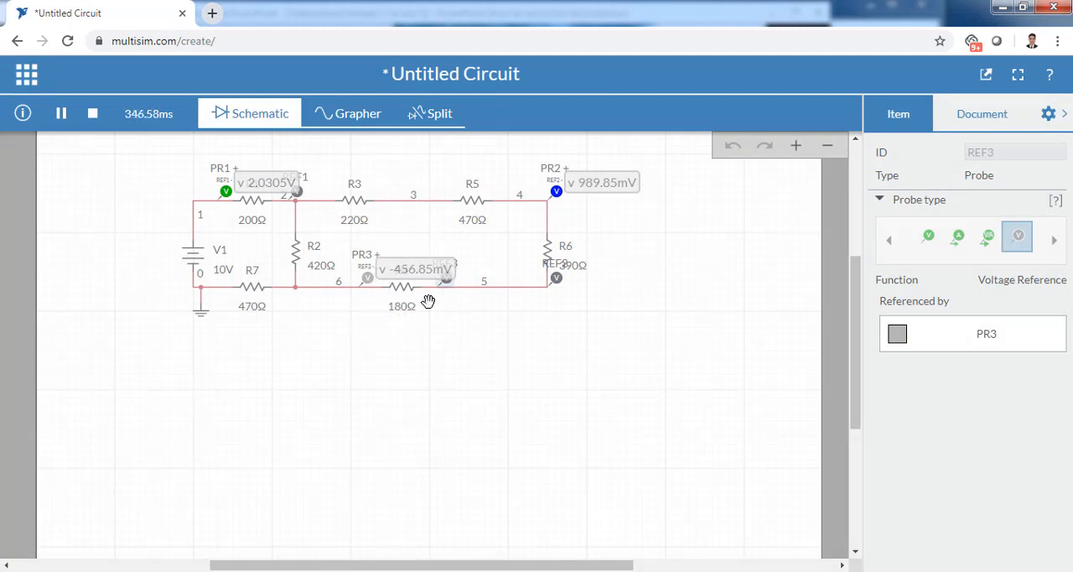
click(442, 337)
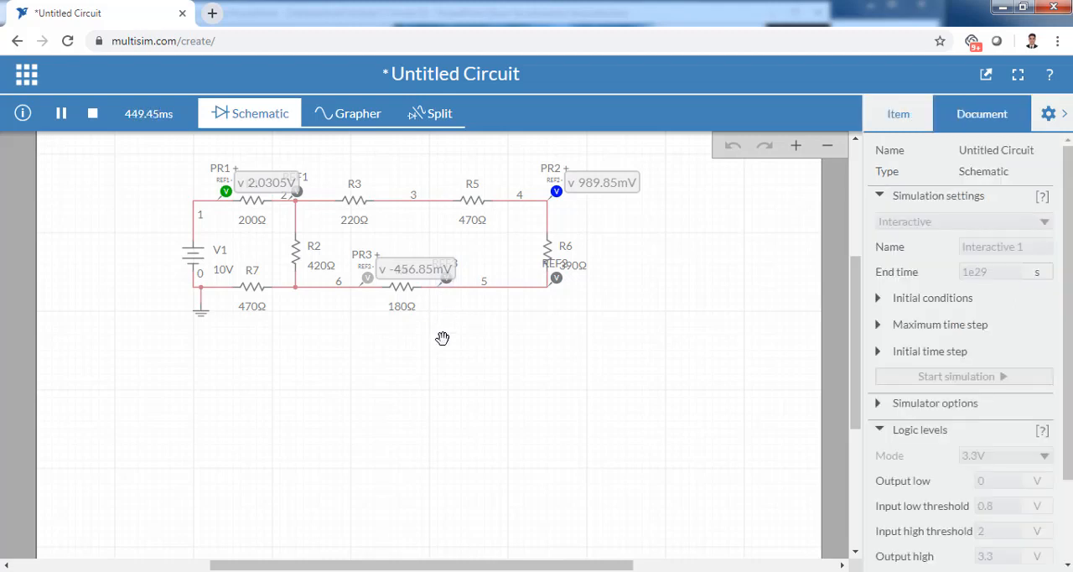
click(524, 570)
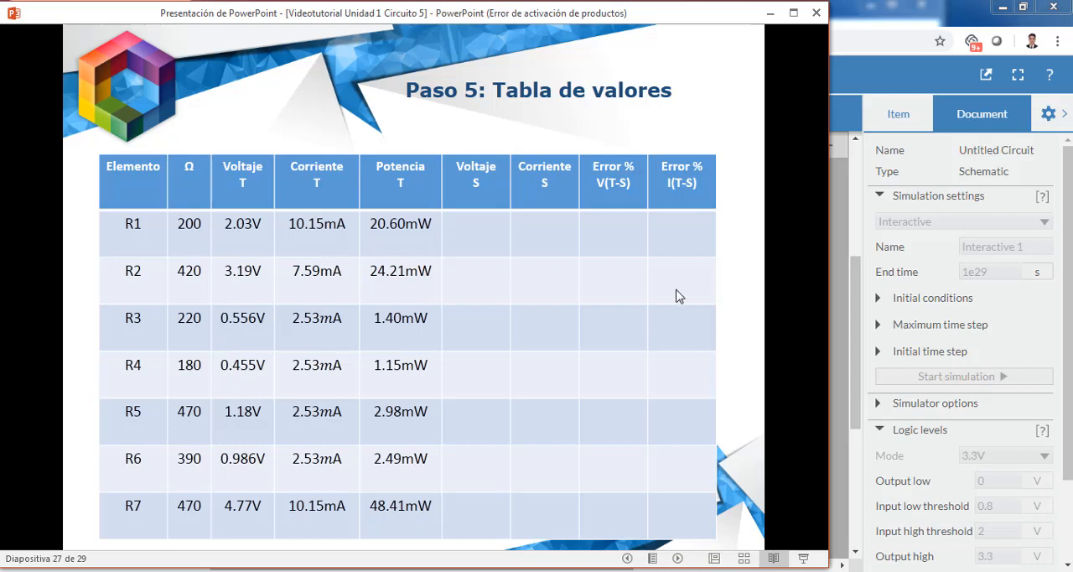
key(alt+Tab)
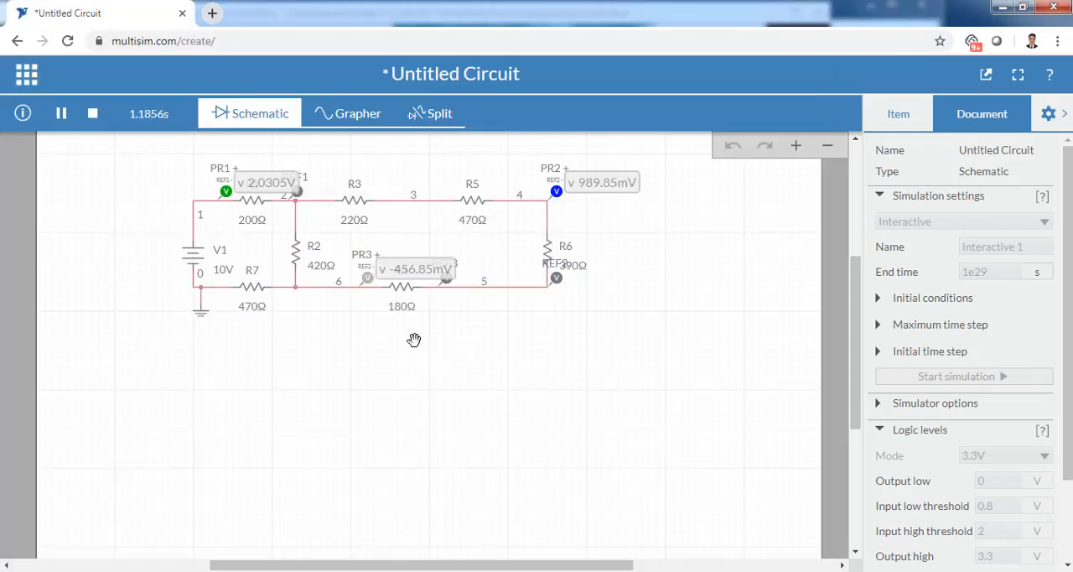
click(94, 114)
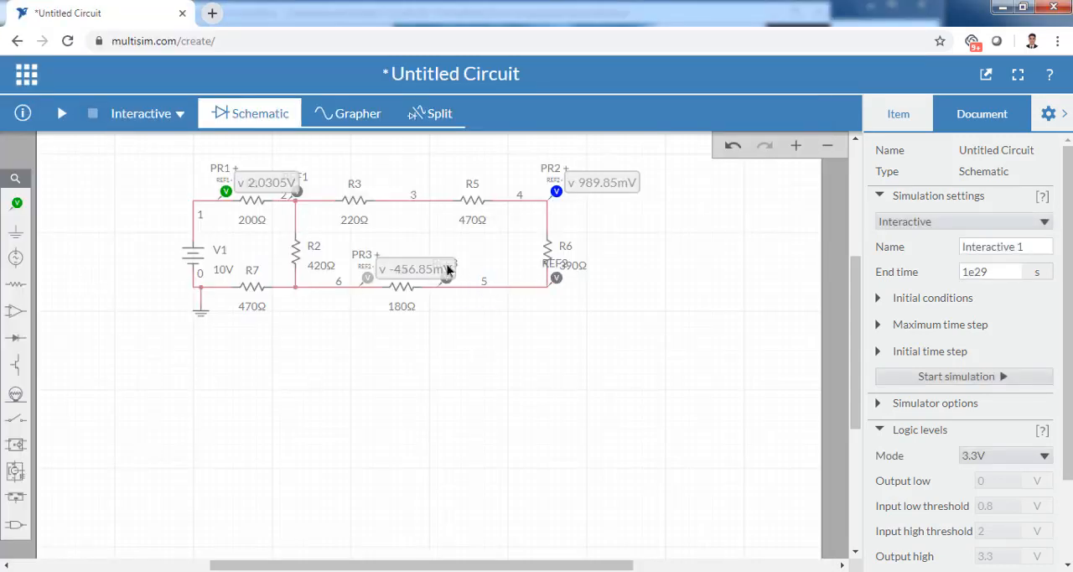
- Delete the voltage and reference probes around R6 and R4, and the voltage probe on node 1 beside R1
click(555, 194)
key(Delete)
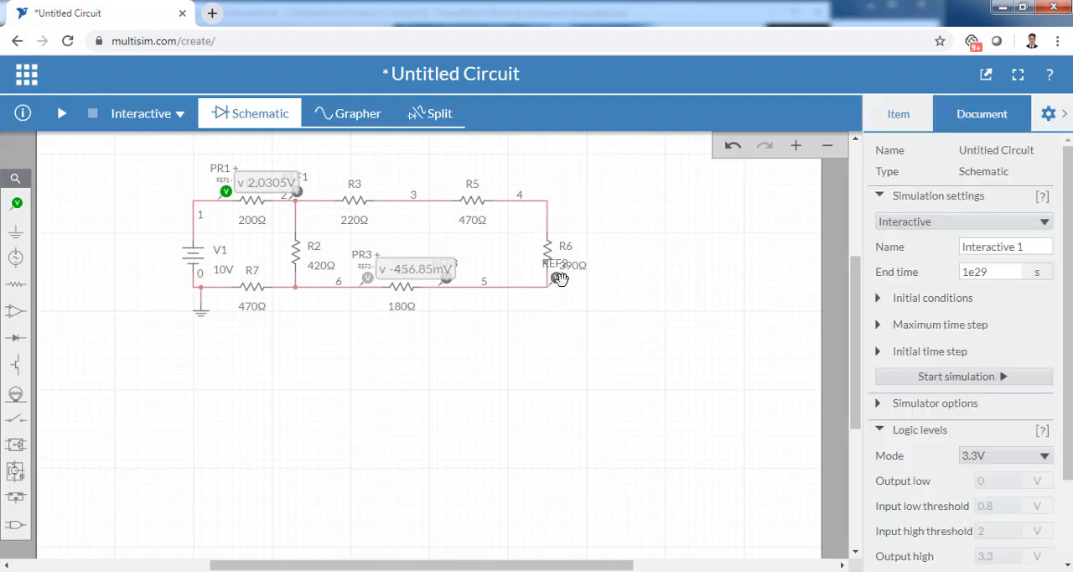
click(558, 279)
key(Delete)
click(226, 191)
key(Delete)
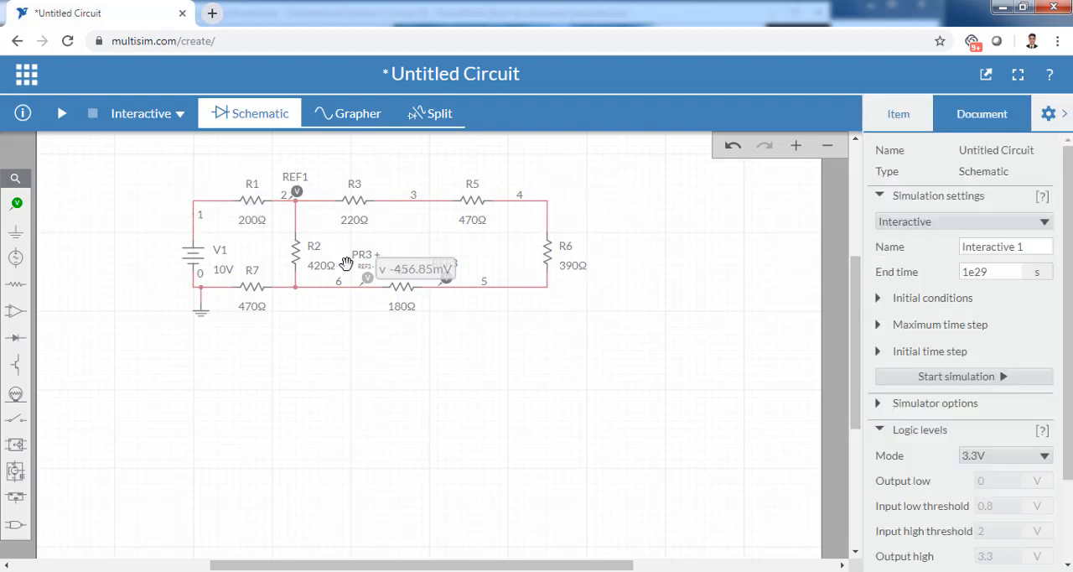
click(366, 277)
key(Delete)
click(446, 281)
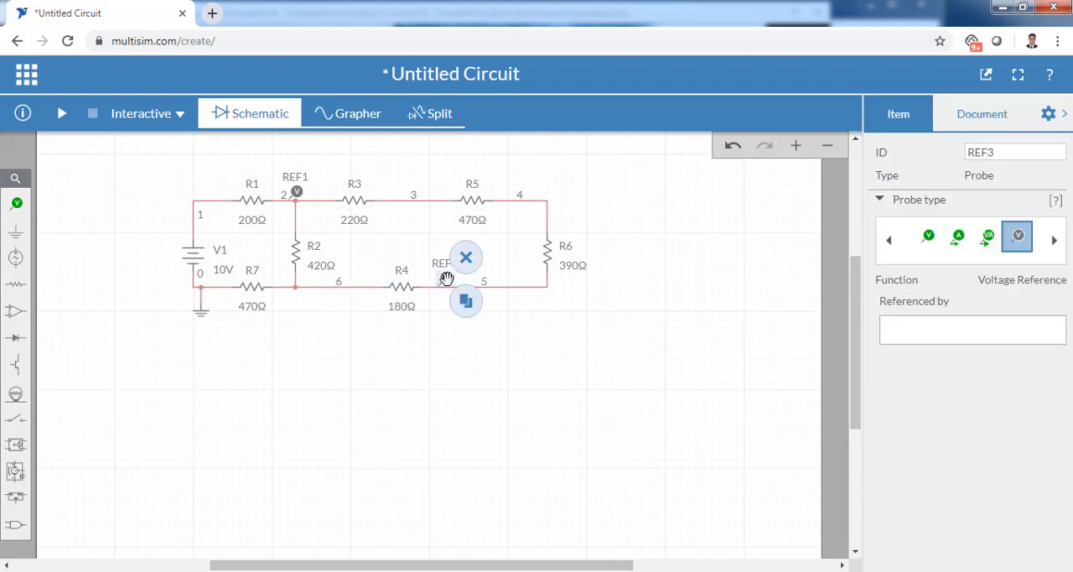
key(Delete)
- Place a voltage probe on node 3 between R3 and R5
click(16, 204)
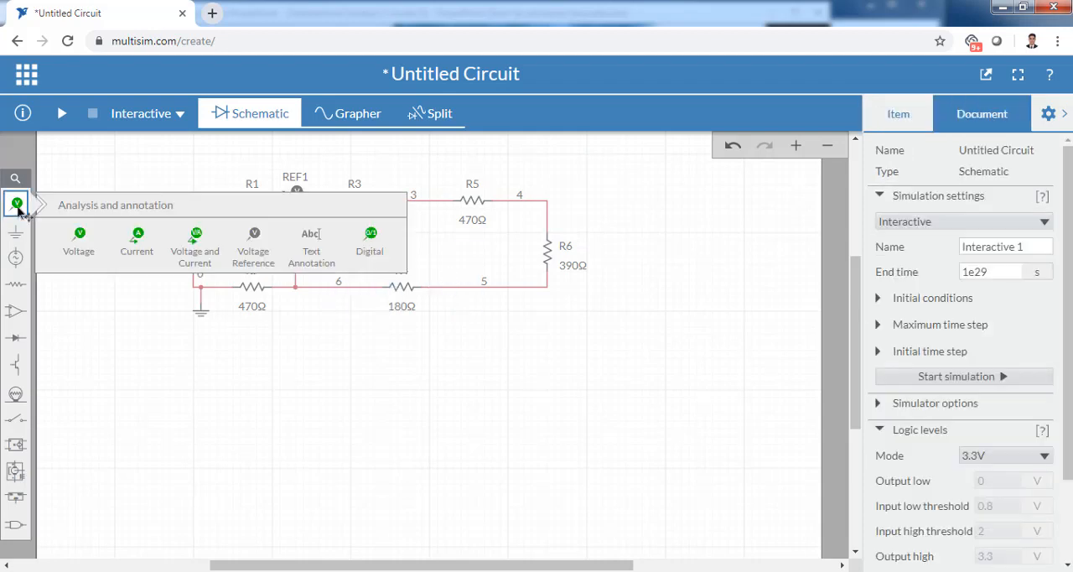
click(87, 243)
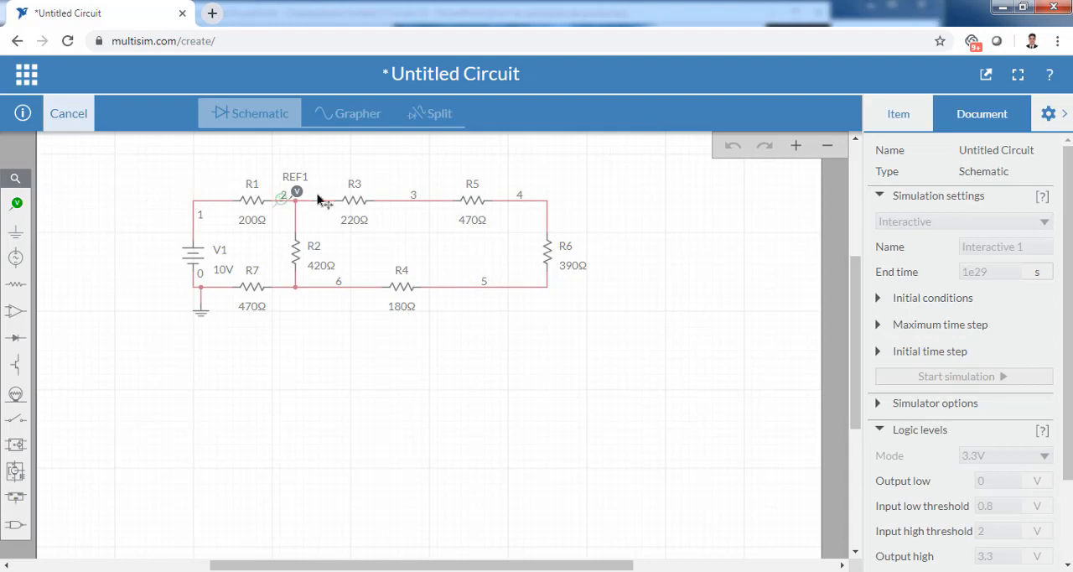
click(402, 185)
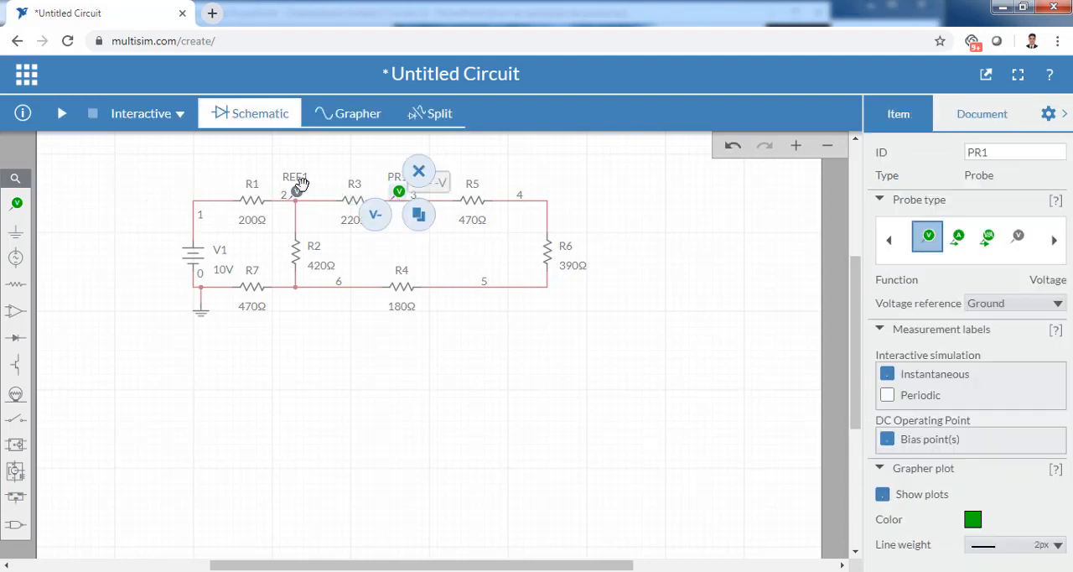
- Delete the leftover reference probe on node 2 and the voltage probe on node 3
click(295, 189)
key(Delete)
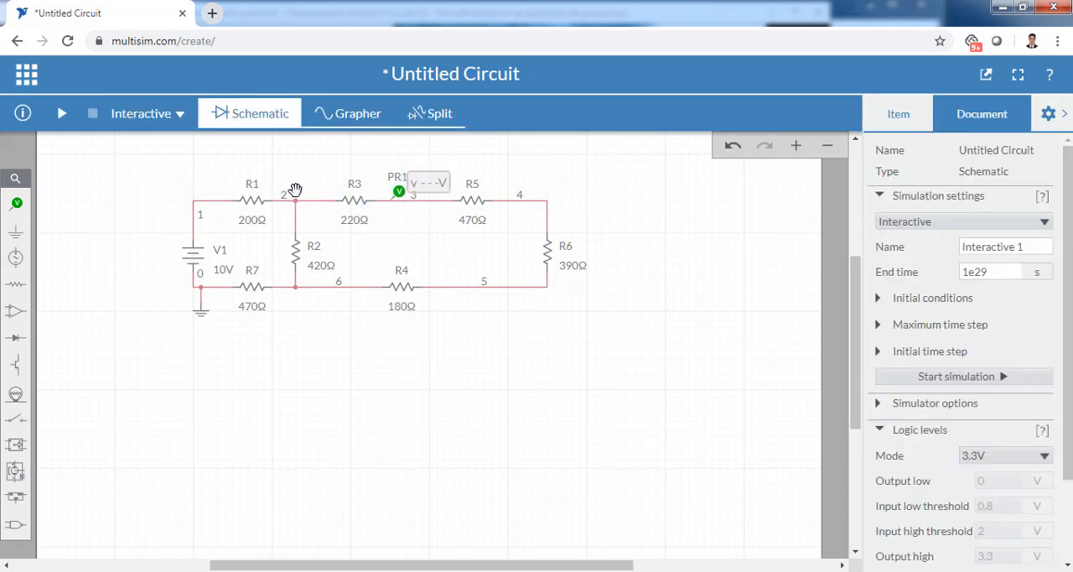
click(400, 191)
key(Delete)
- Place a voltage probe on node 2 above R2, and run the simulation briefly to read its voltage relative to ground
click(12, 206)
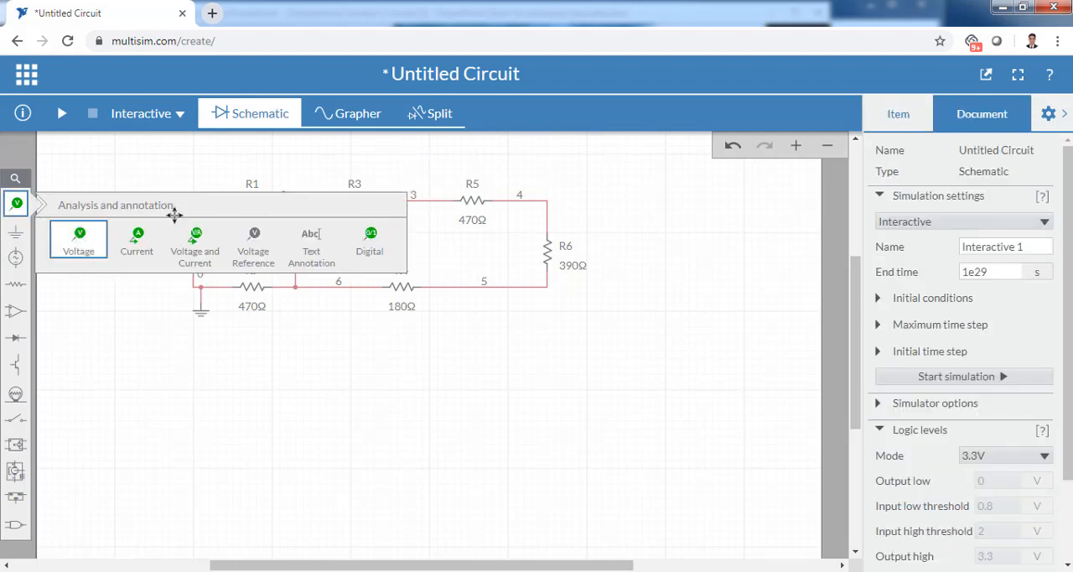
click(307, 189)
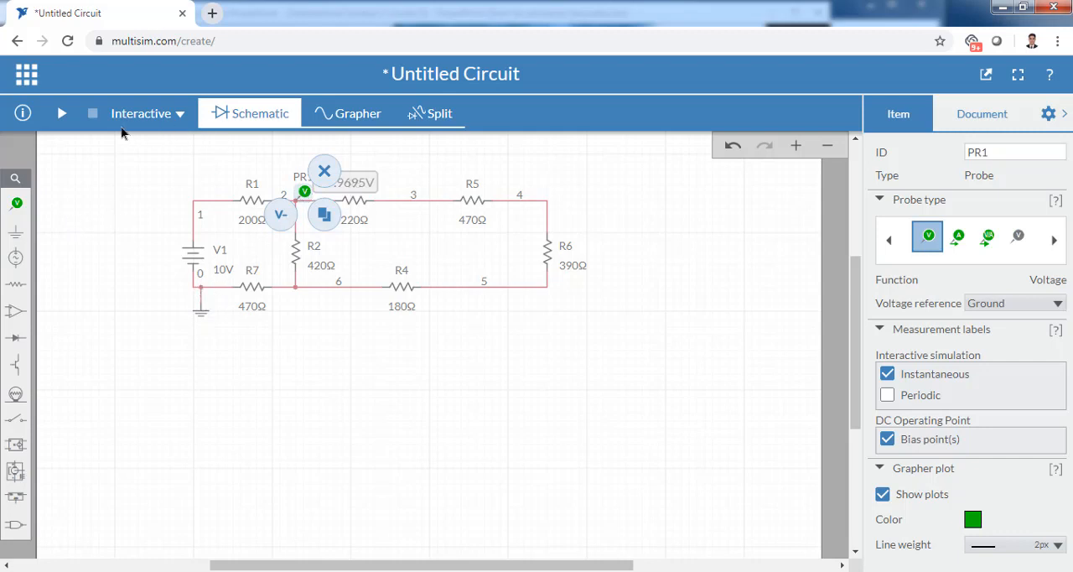
click(63, 113)
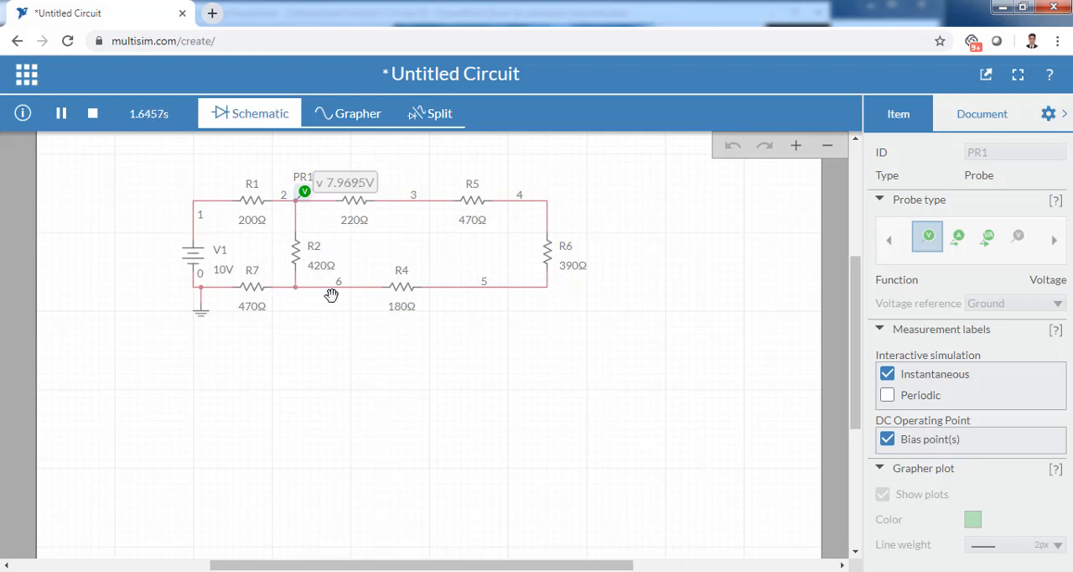
click(93, 115)
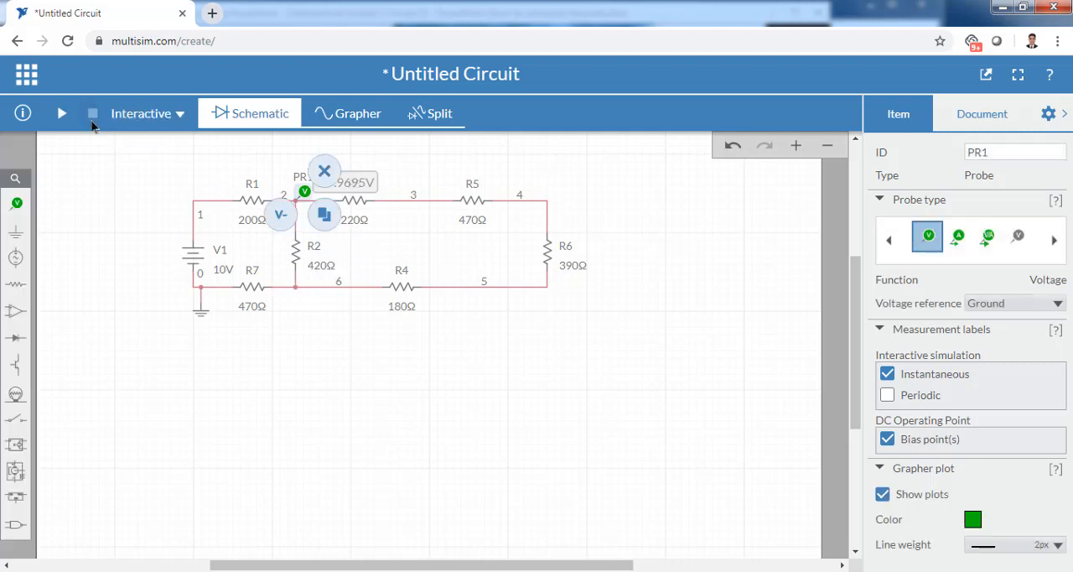
- Add the probe's reference on node 6 below R2, and simulate to compare R2's voltage with the PowerPoint values table
click(281, 219)
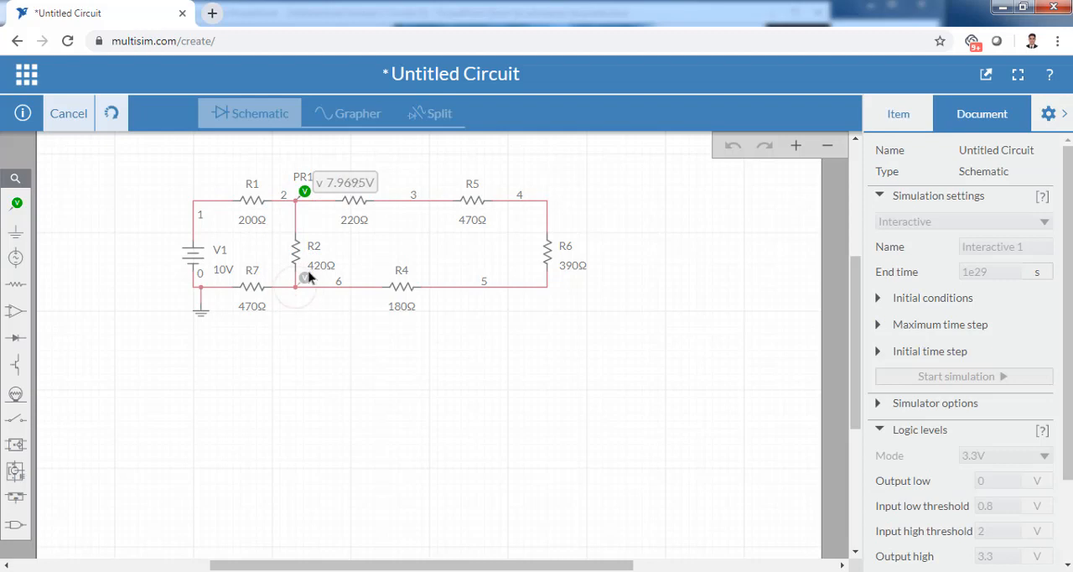
click(307, 277)
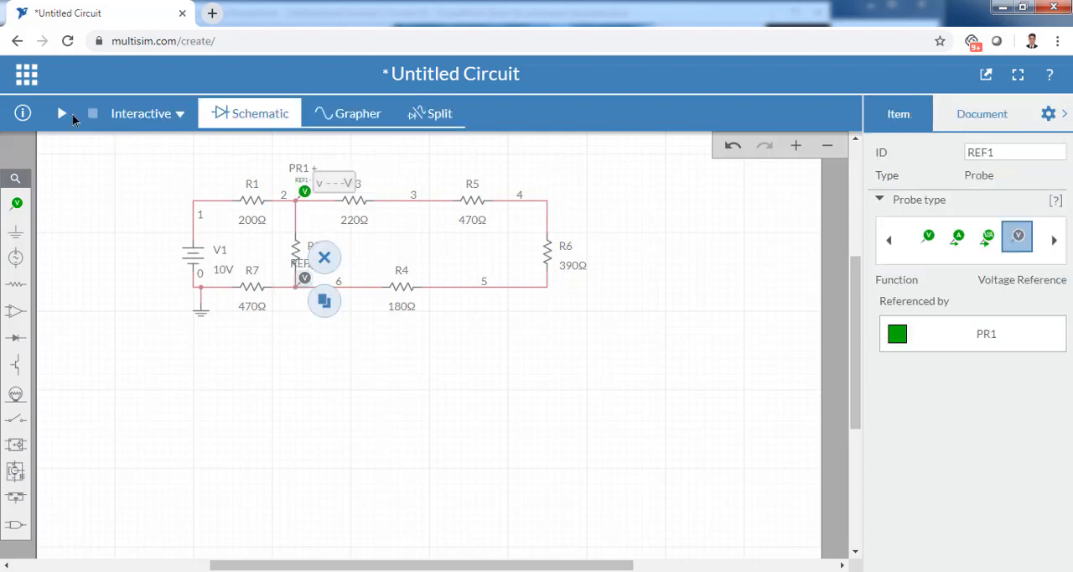
click(60, 113)
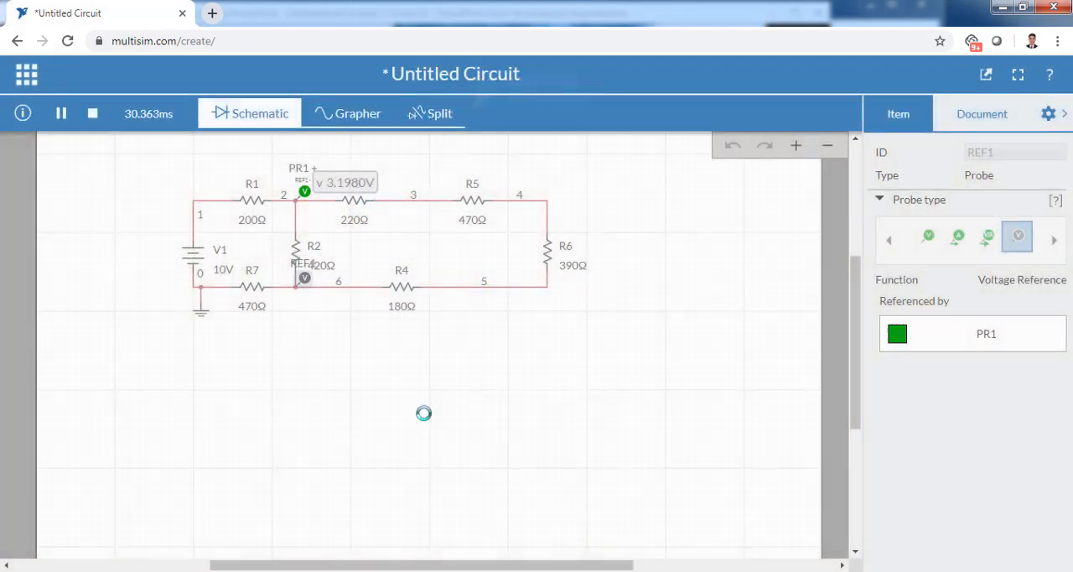
click(462, 571)
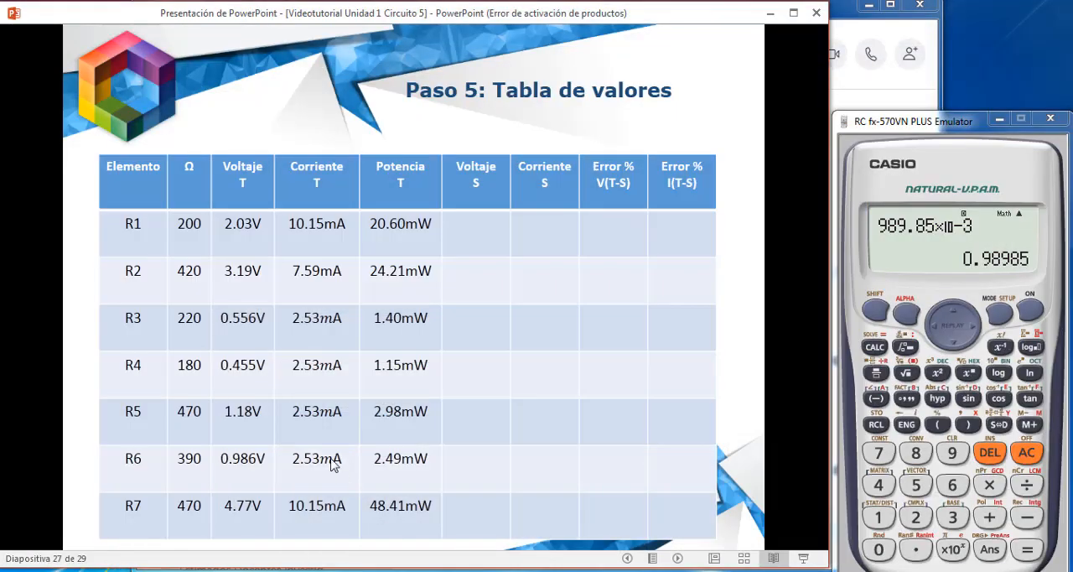